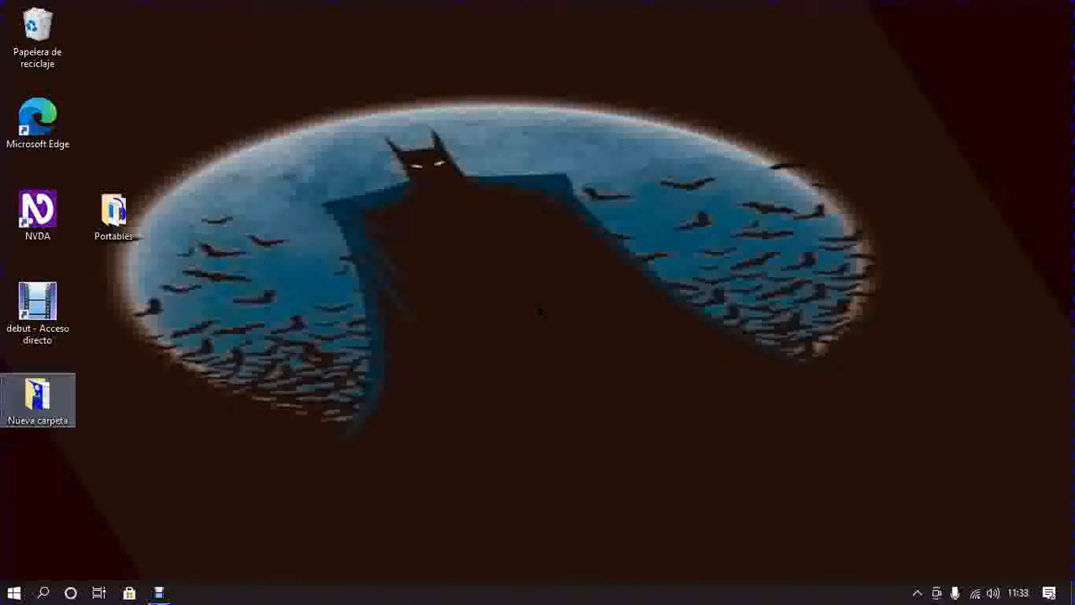
# Search Windows for "desf" to find the Desfragmentar y optimizar unidades application.
pyautogui.press('super')
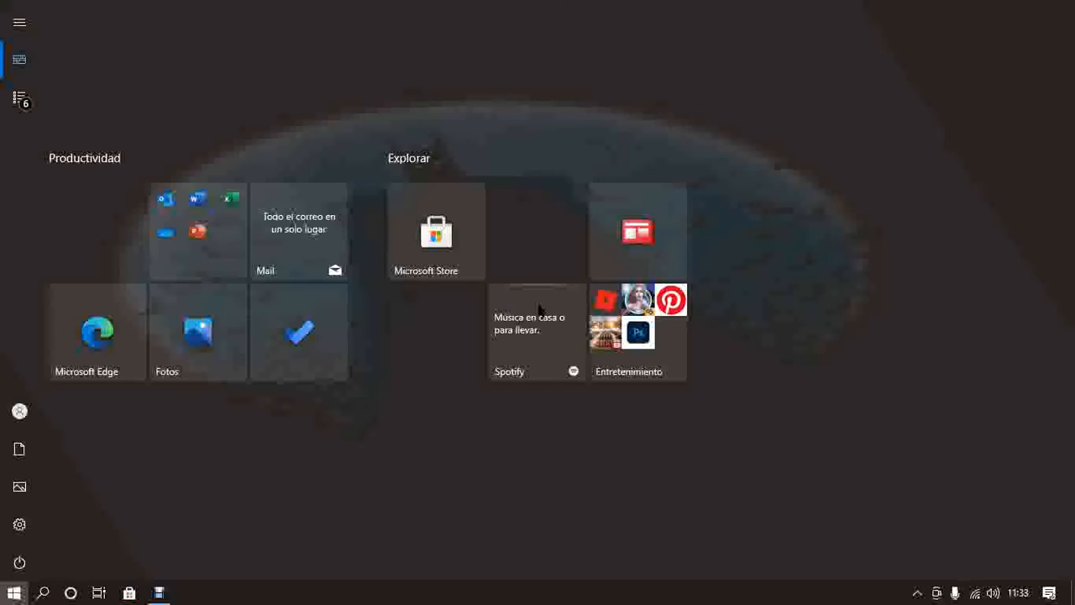
pyautogui.write('d')
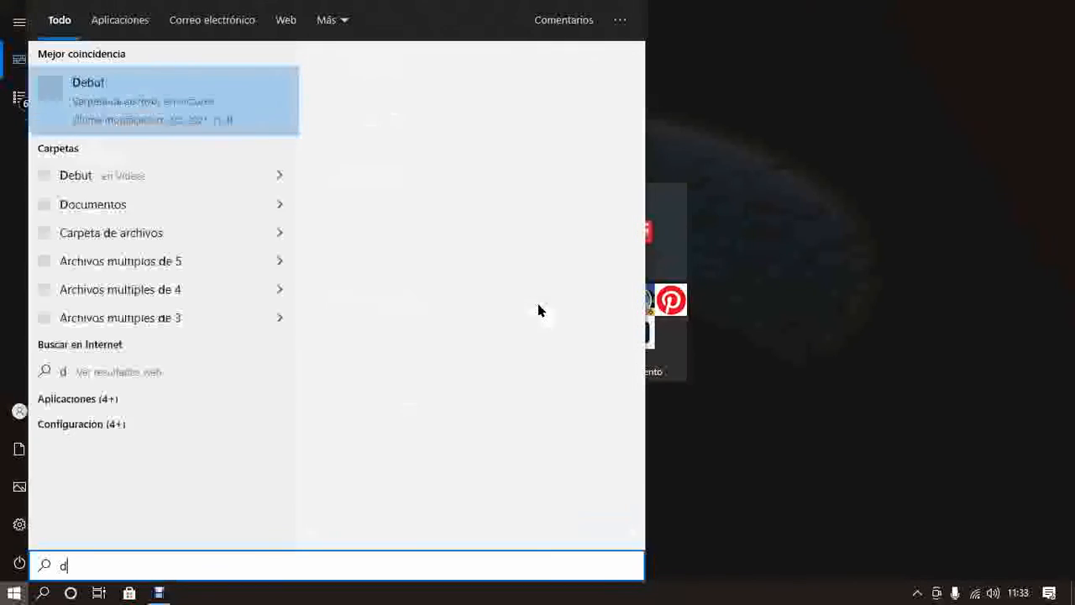
pyautogui.write('e')
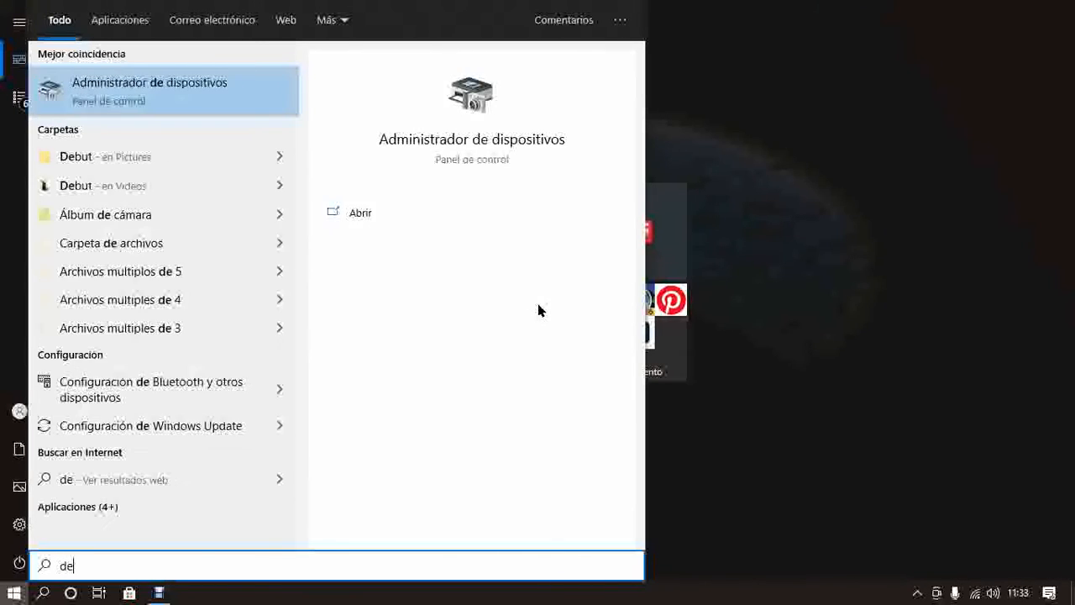
pyautogui.write('sf')
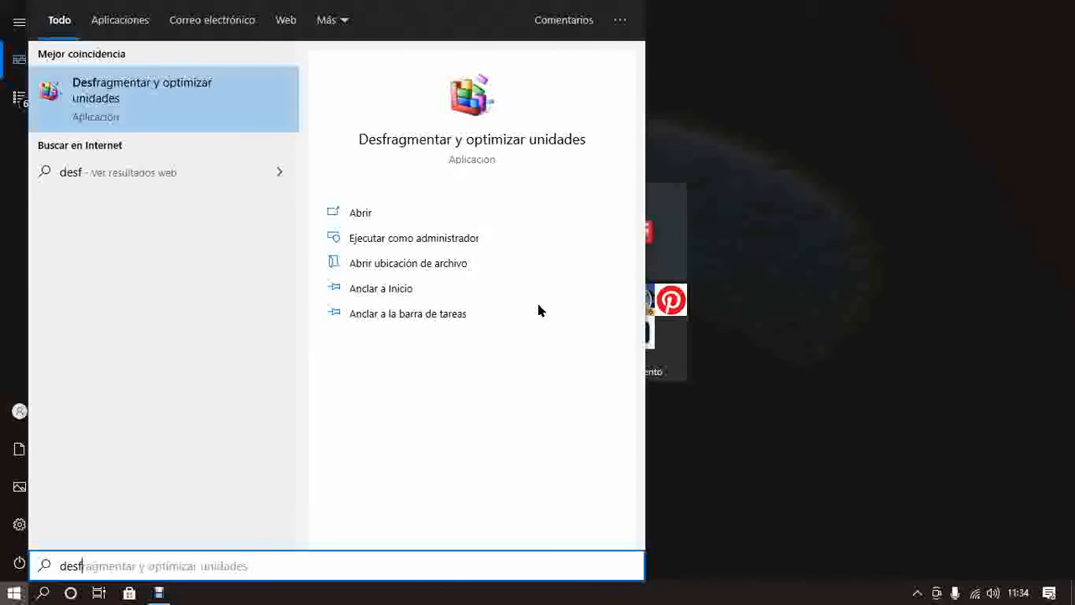
pyautogui.press('Return')
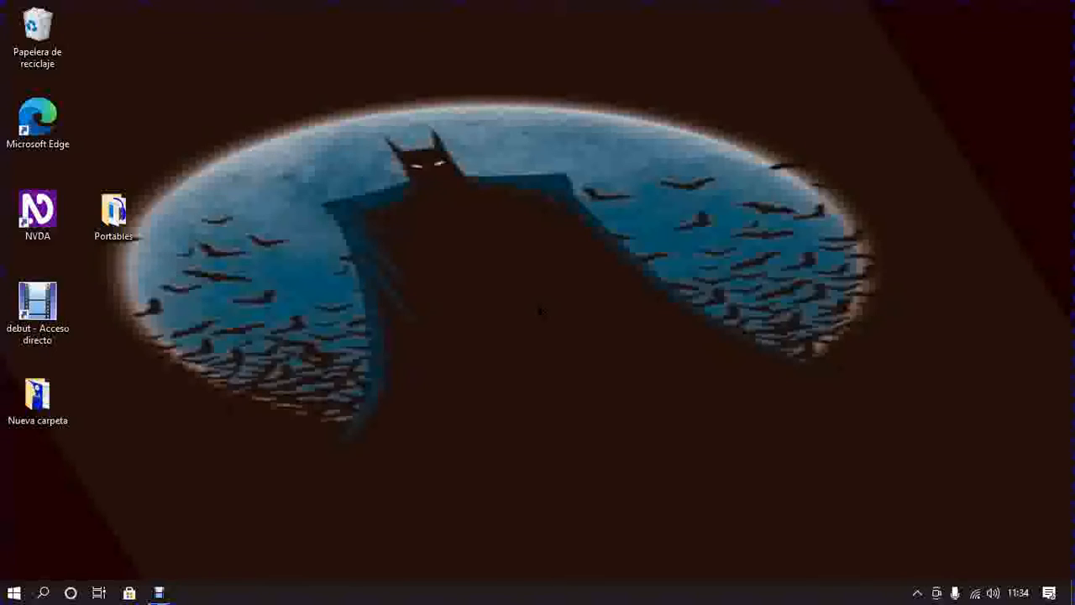
# Switch to File Explorer and open the properties of the Disco local drive in Este equipo.
pyautogui.press('super+e')
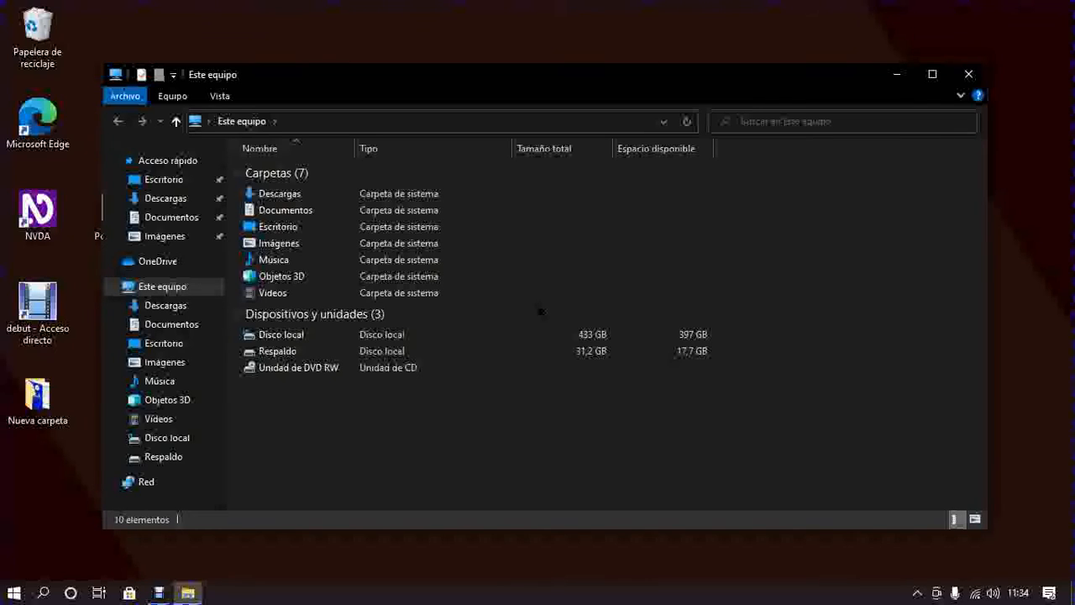
pyautogui.press('Down')
pyautogui.press('Down')
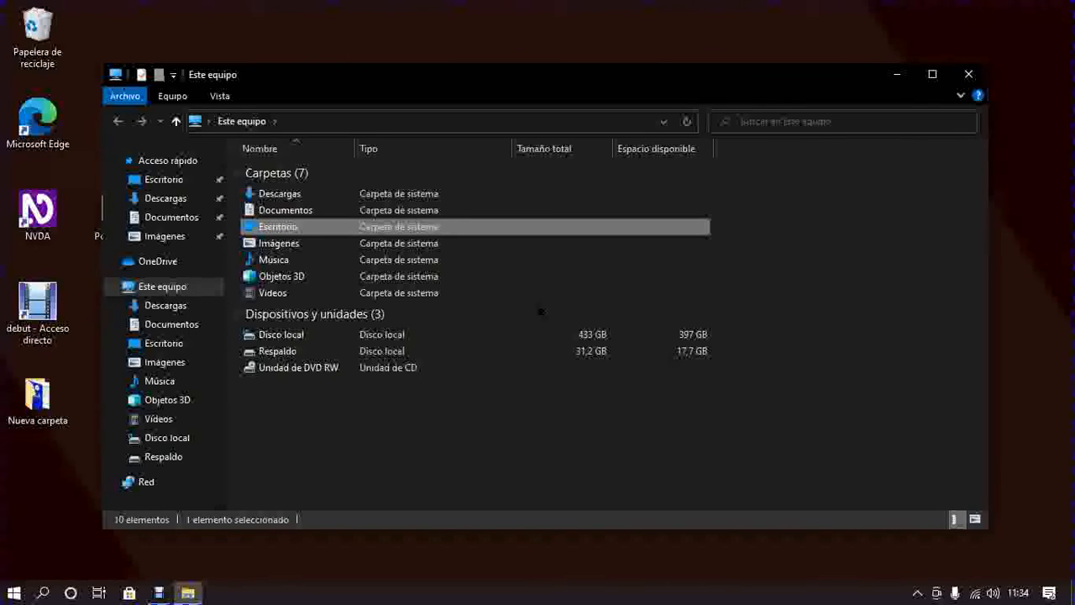
pyautogui.press('Down')
pyautogui.press('Down')
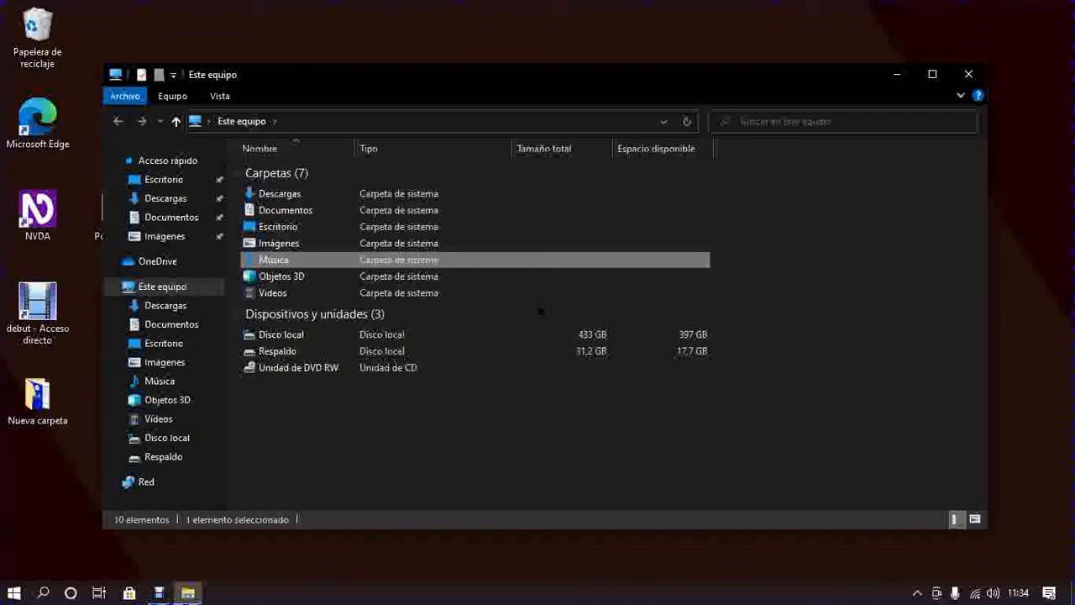
pyautogui.press('Down')
pyautogui.press('Down')
pyautogui.press('Down')
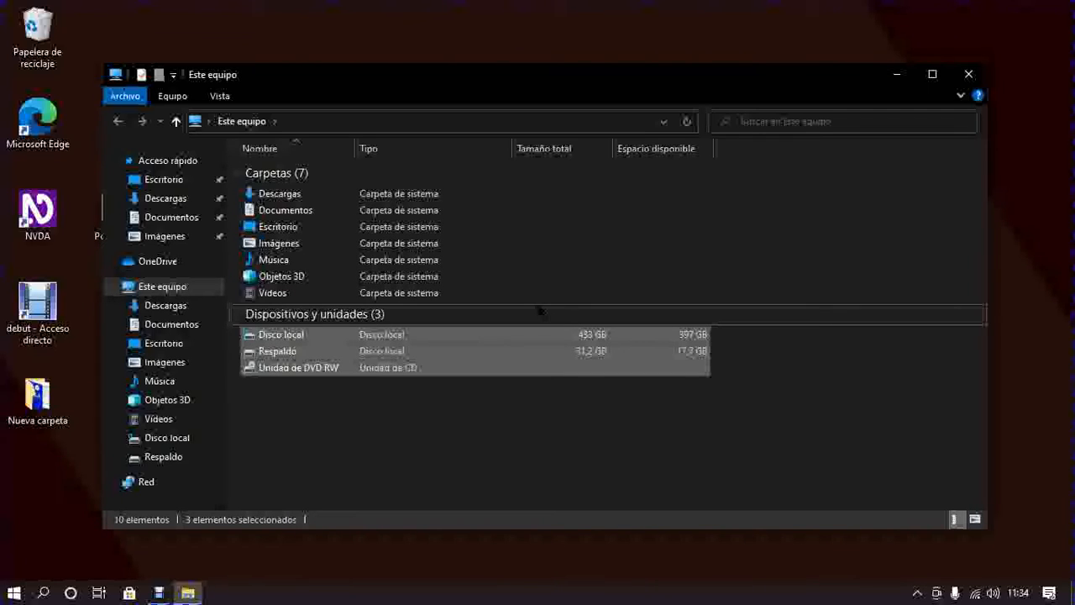
pyautogui.press('Down')
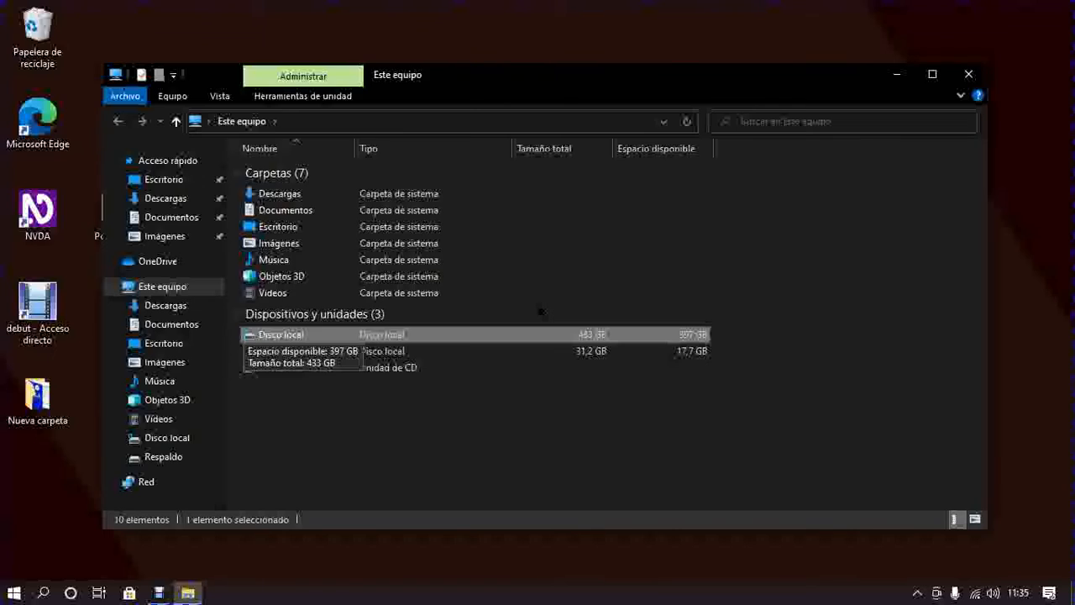
pyautogui.hotkey('shift', 'F10')
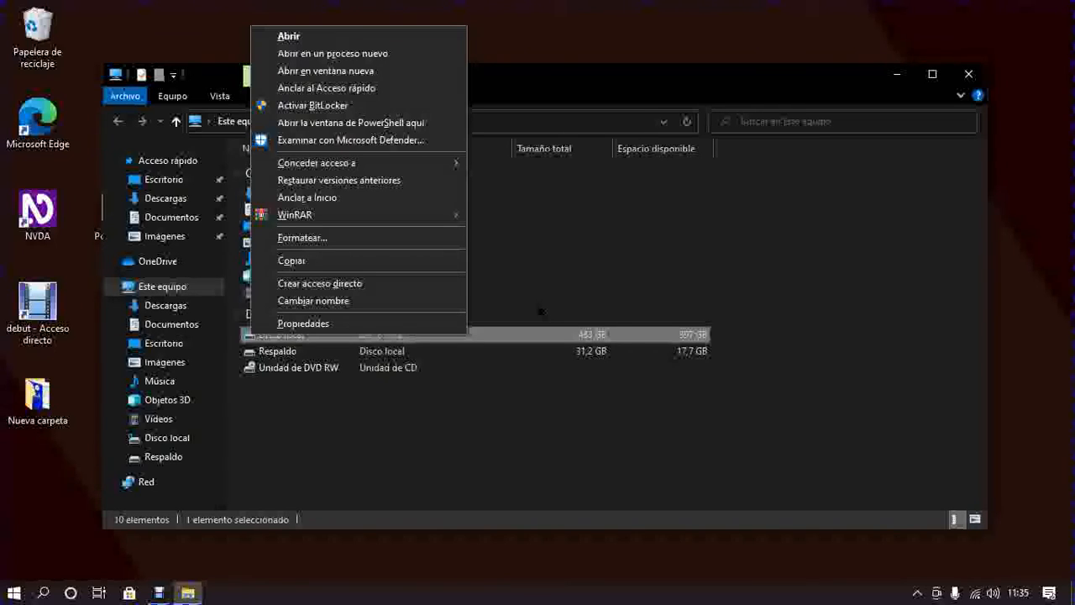
pyautogui.press('Up')
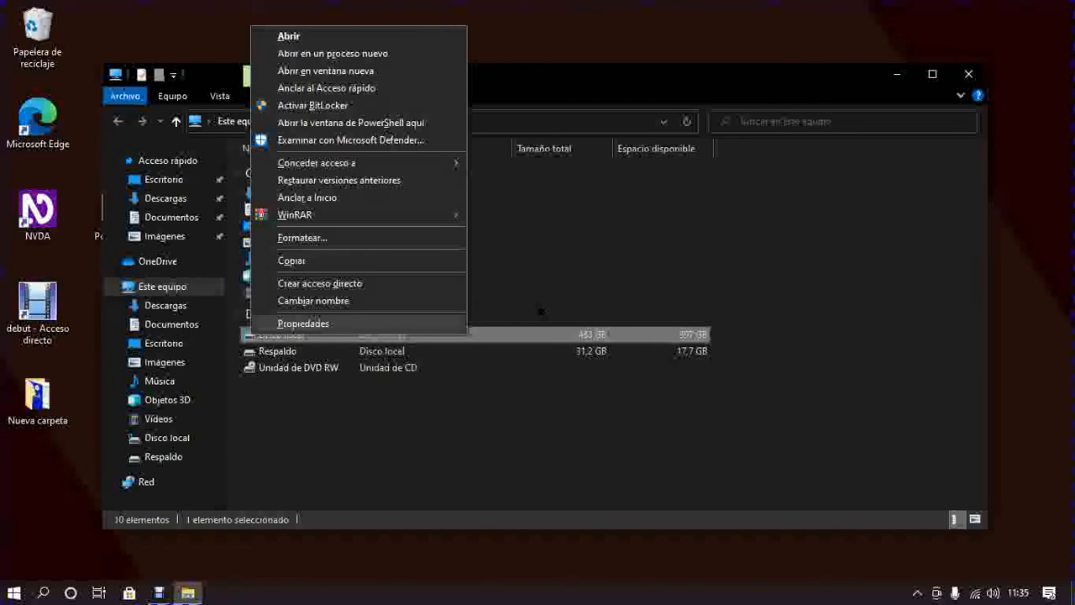
pyautogui.press('Return')
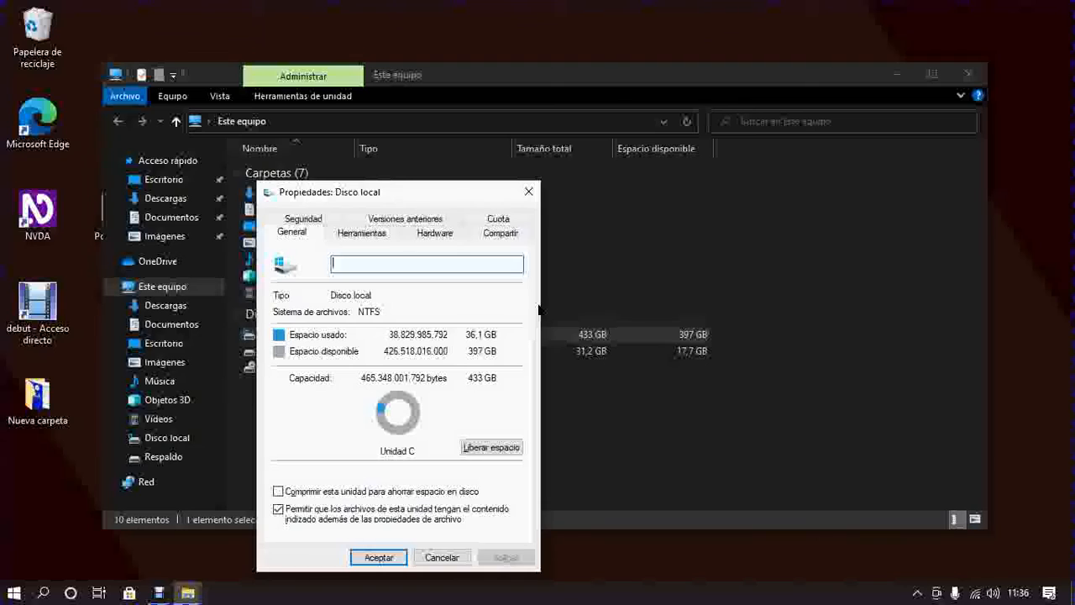
# Launch the Optimizar unidades tool from the Disco local drive's properties.
pyautogui.hotkey('shift', 'Tab')
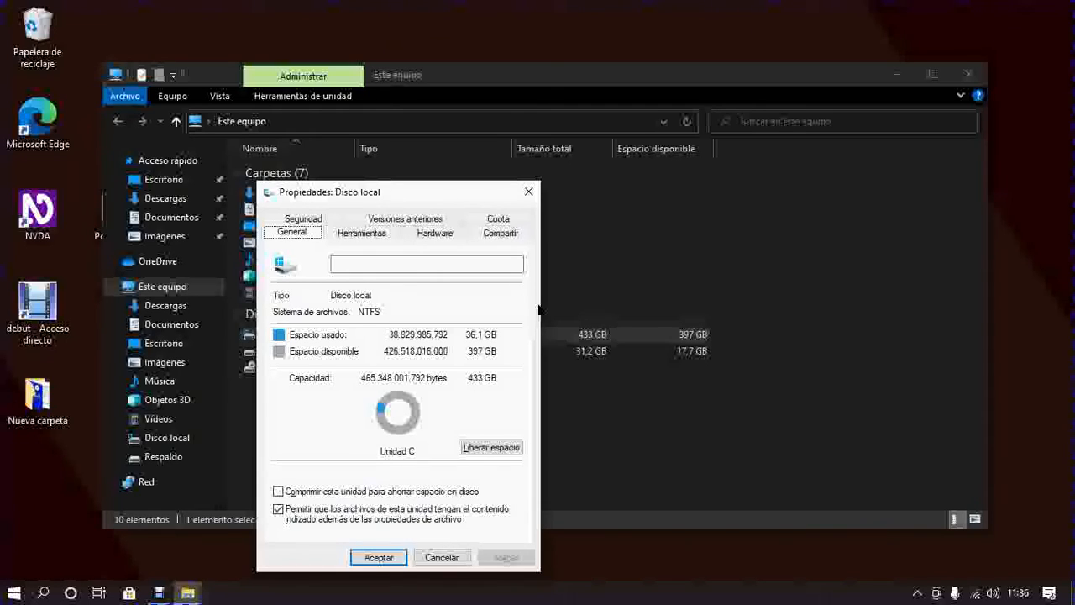
pyautogui.press('Right')
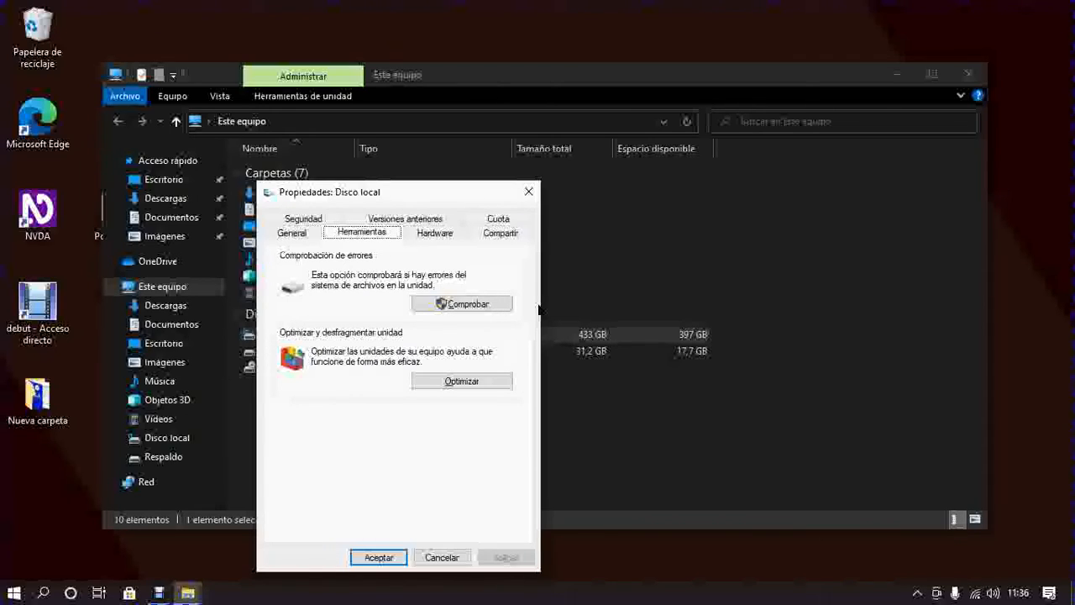
pyautogui.press('Tab')
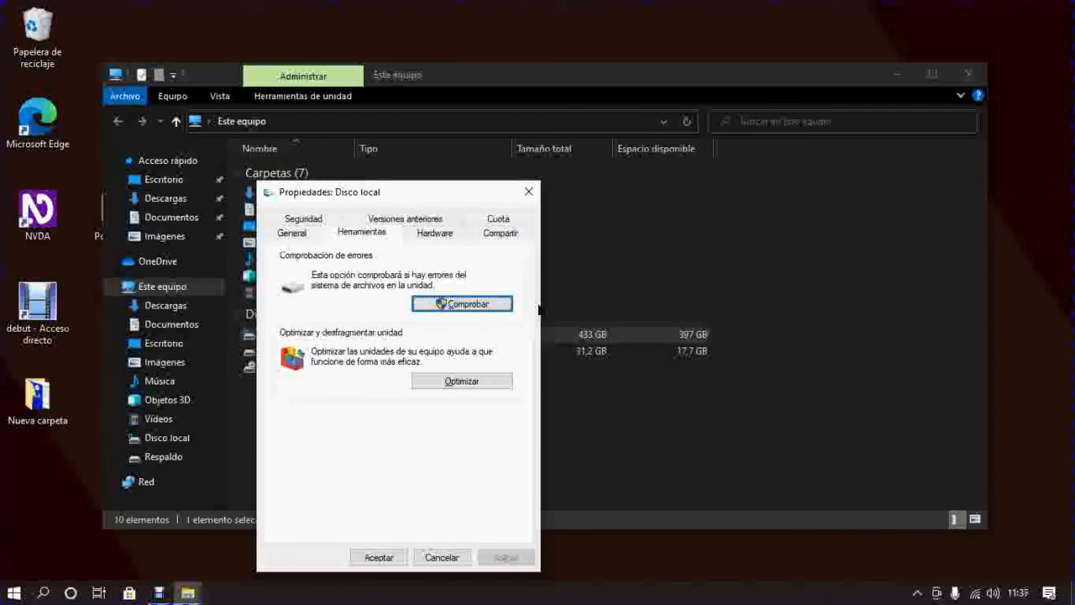
pyautogui.press('Tab')
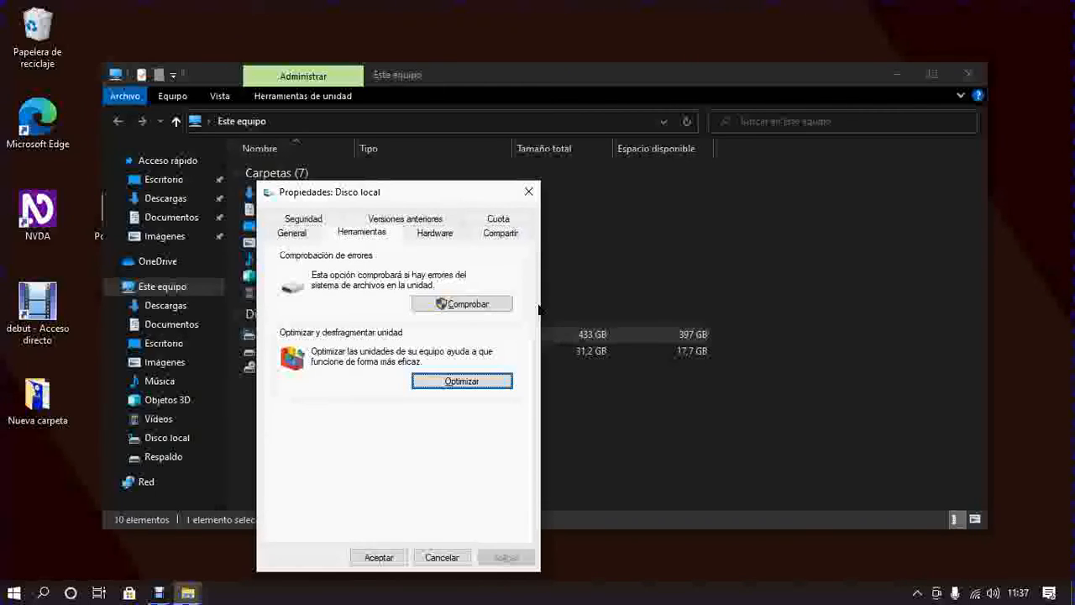
pyautogui.press('Return')
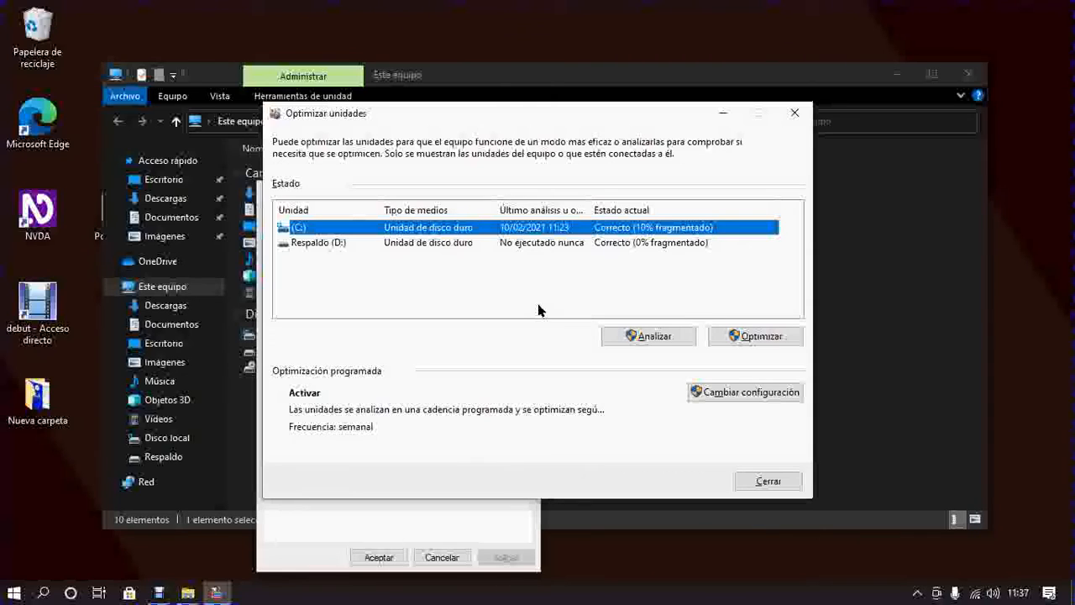
# Open the configuration of the scheduled drive optimization.
pyautogui.press('Tab')
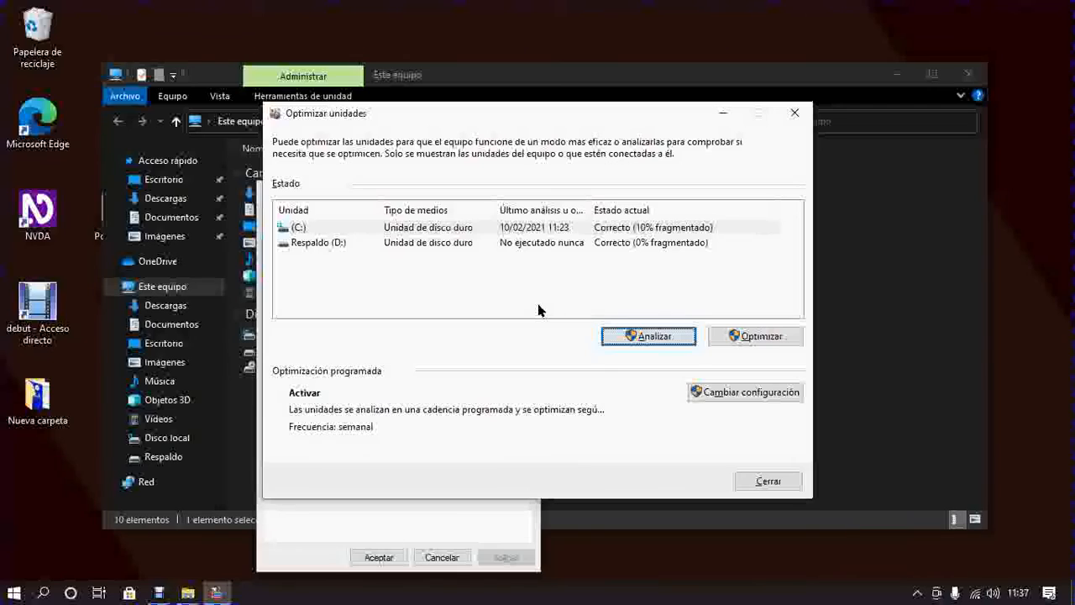
pyautogui.press('Tab')
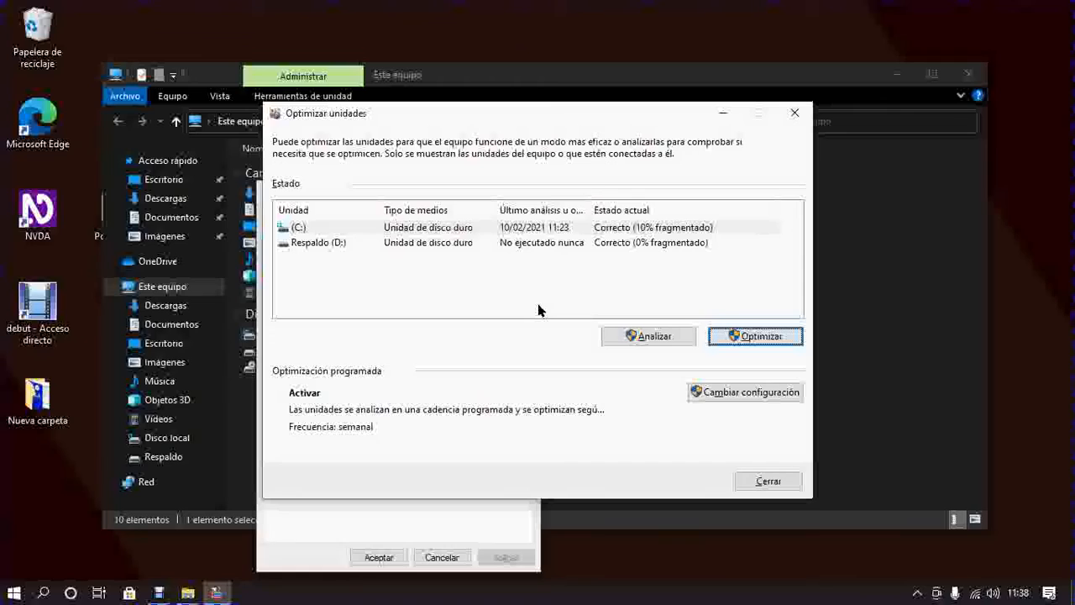
pyautogui.press('Tab')
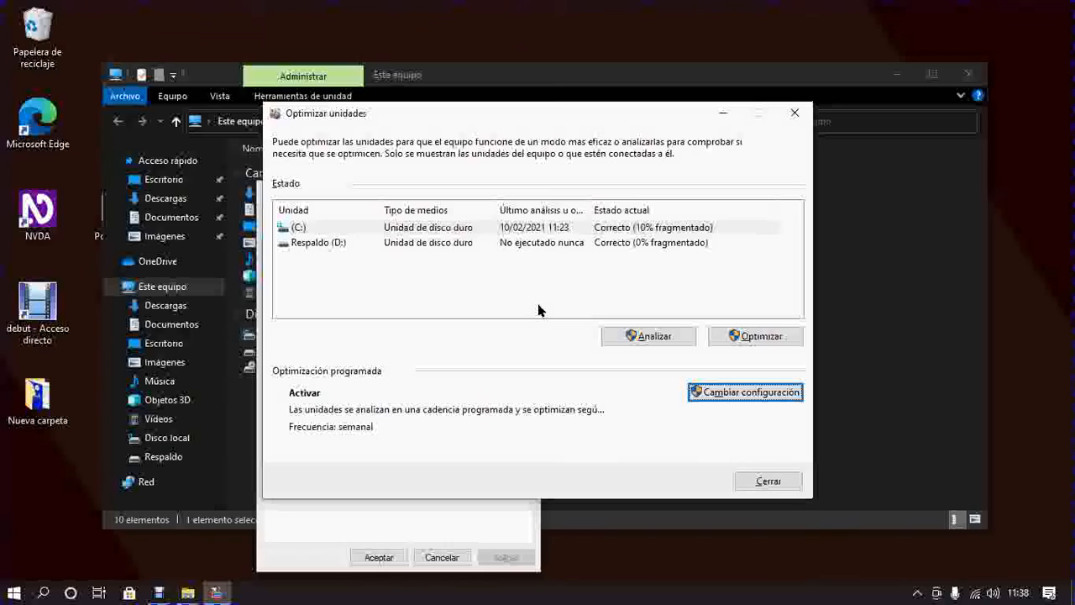
pyautogui.press('Return')
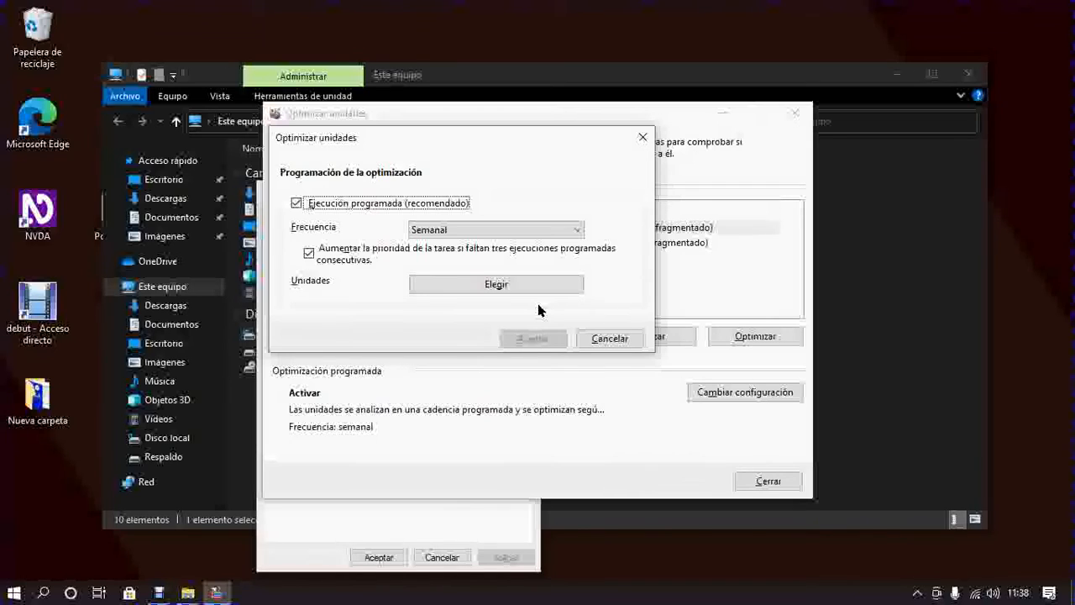
# Go through the schedule's frequency choices, set it to Semanal, and accept the optimization schedule.
pyautogui.press('Tab')
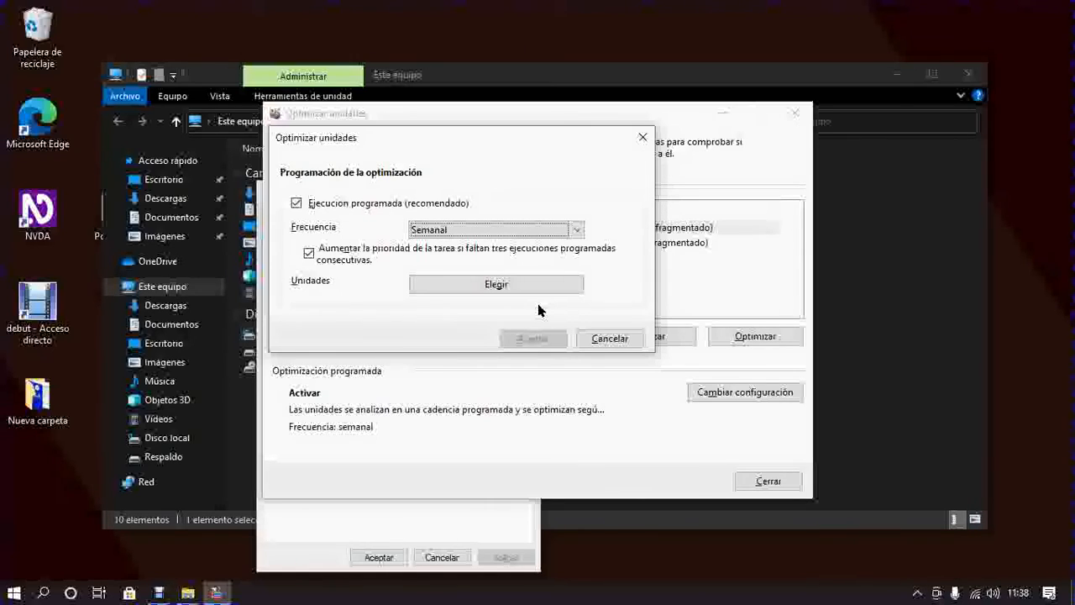
pyautogui.press('Up')
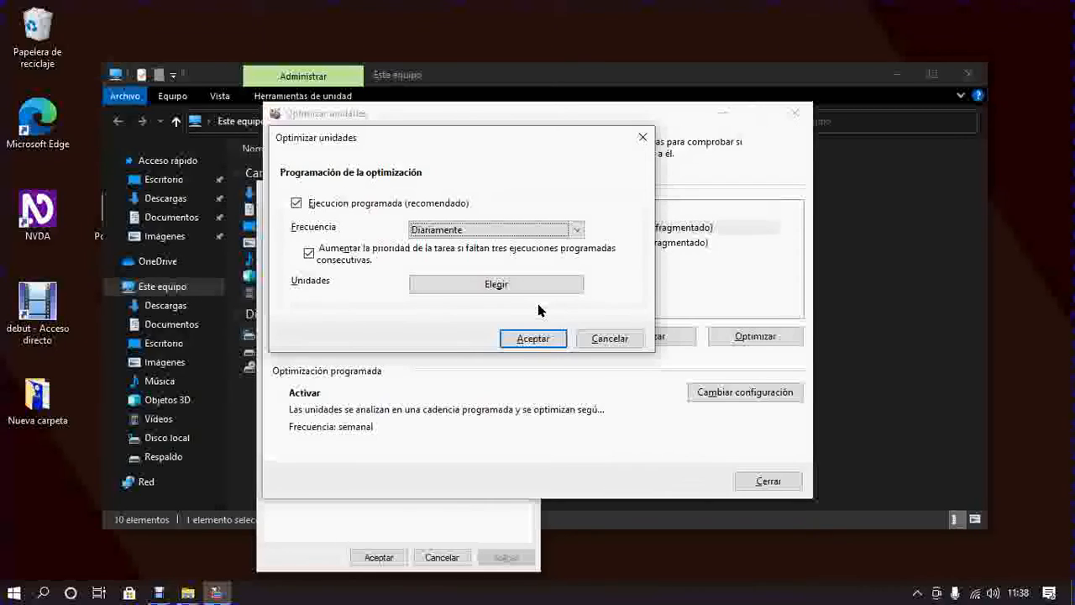
pyautogui.press('Down')
pyautogui.press('Down')
pyautogui.press('Up')
pyautogui.press('Tab')
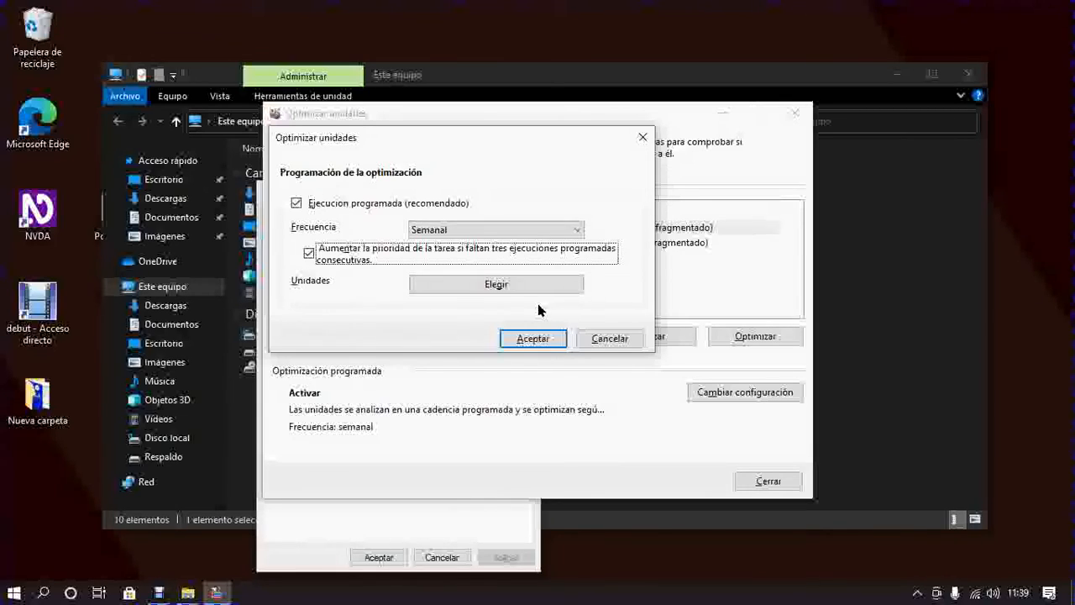
pyautogui.press('Tab')
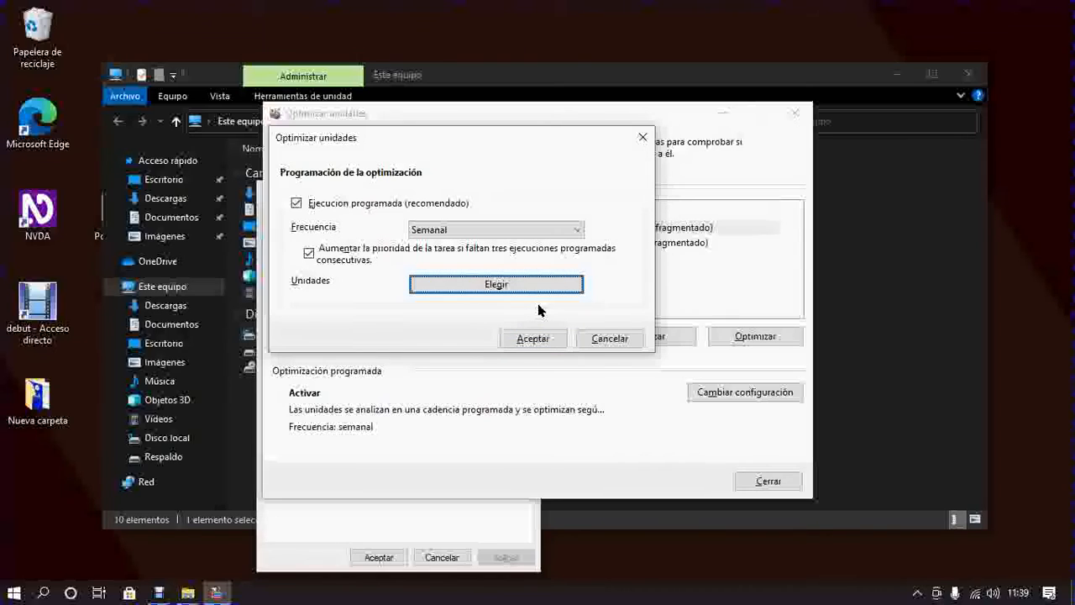
pyautogui.press('Tab')
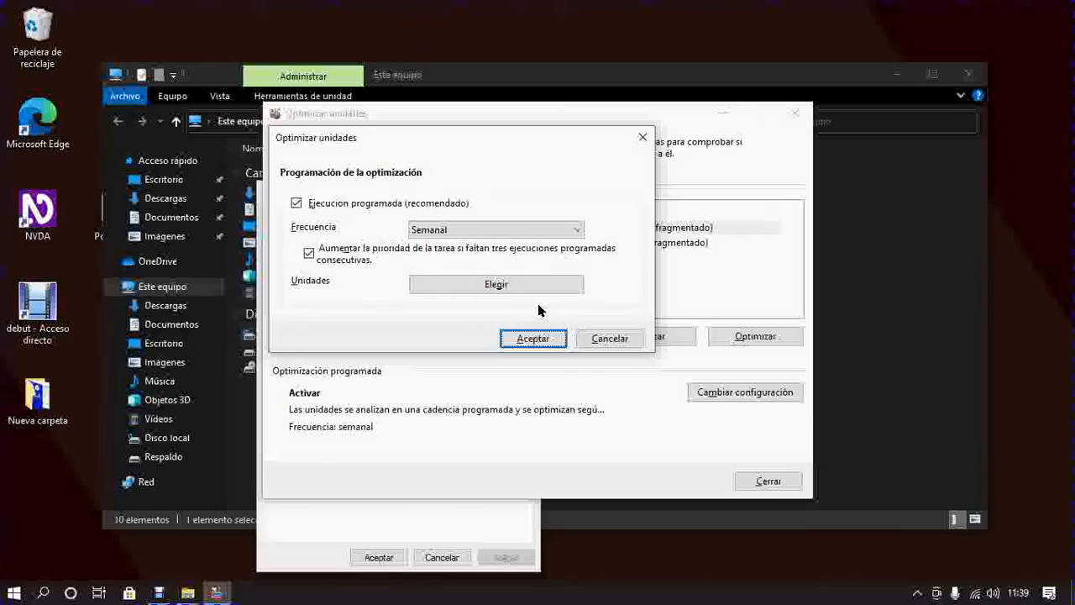
pyautogui.press('Return')
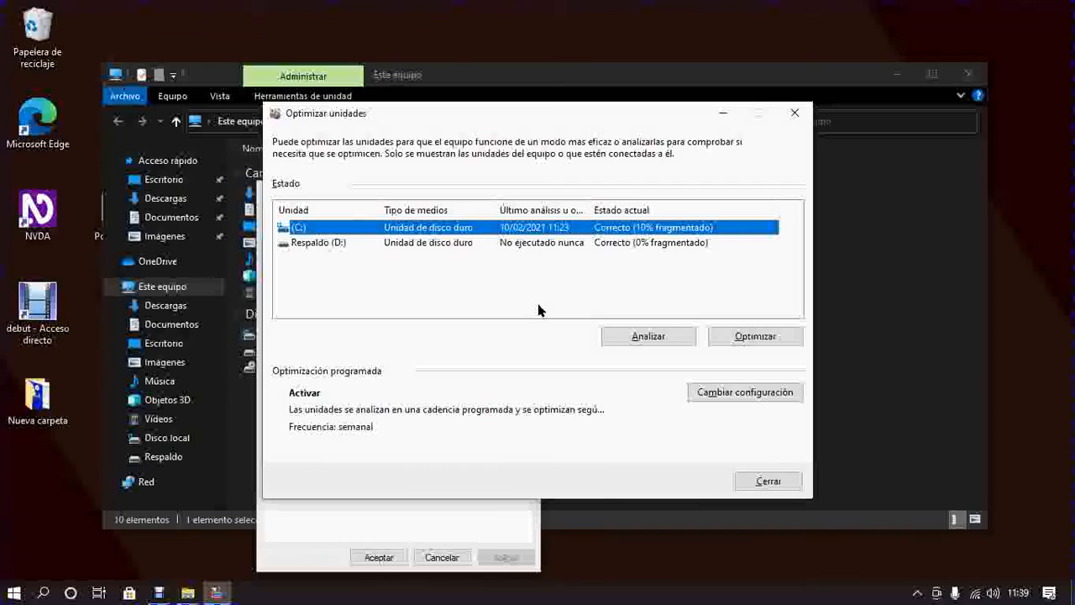
# Start optimizing the (C:) drive.
pyautogui.press('Tab')
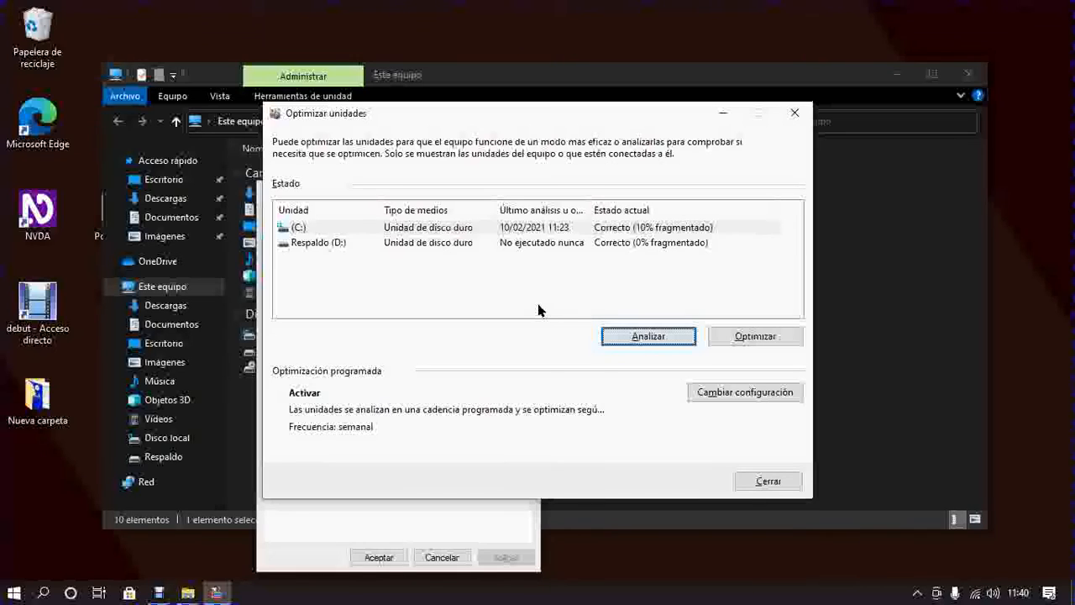
pyautogui.press('Tab')
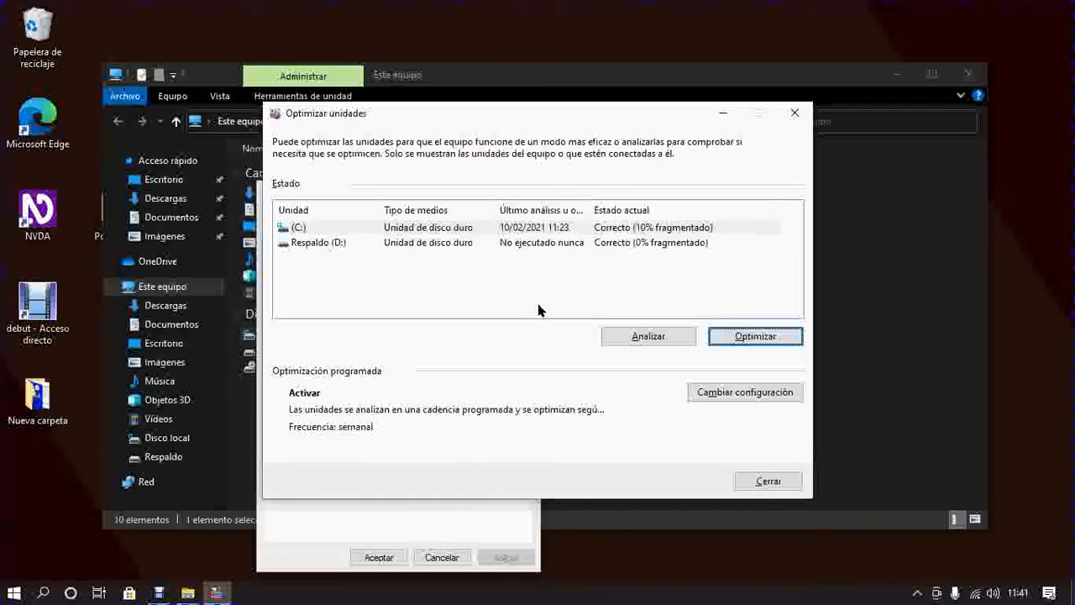
pyautogui.press('Return')
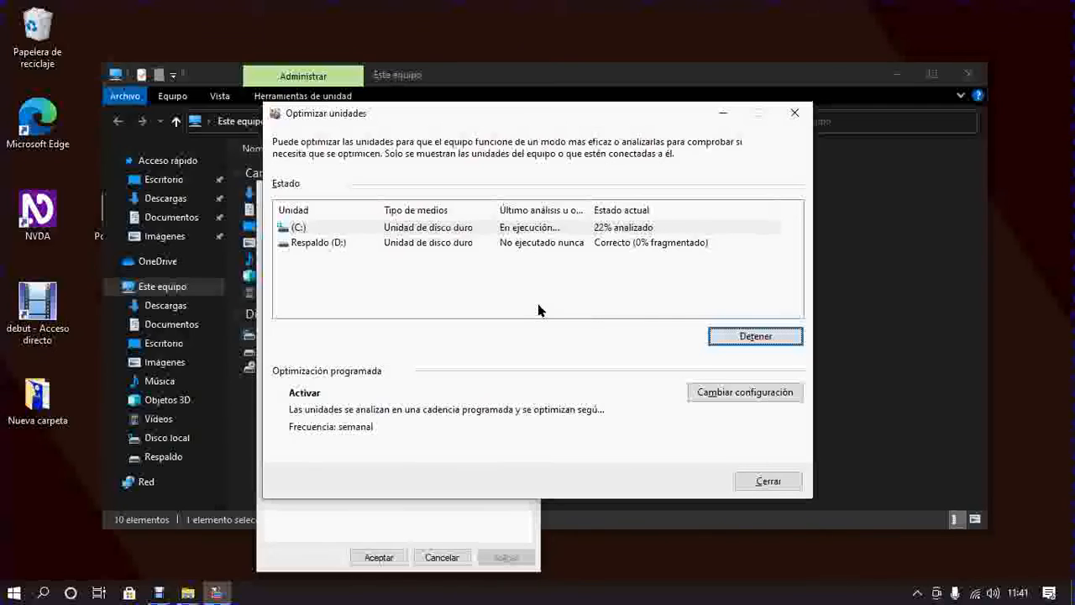